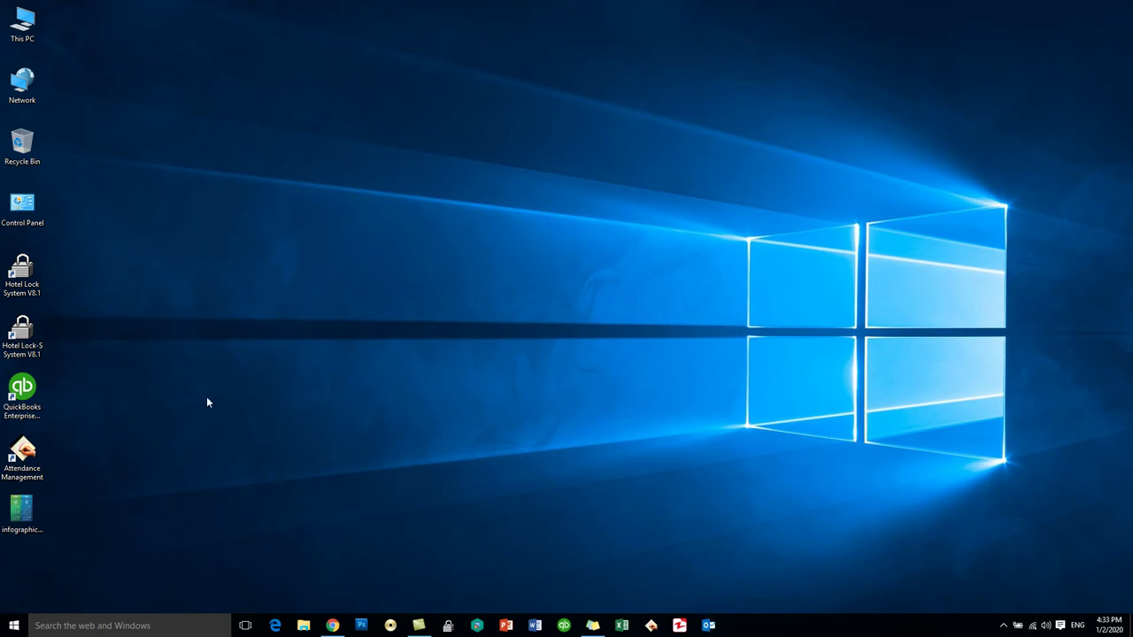
# - Launch Outlook 2013 from the Microsoft Office 2013 folder in the Start menu's All apps list
pyautogui.click(6, 628)
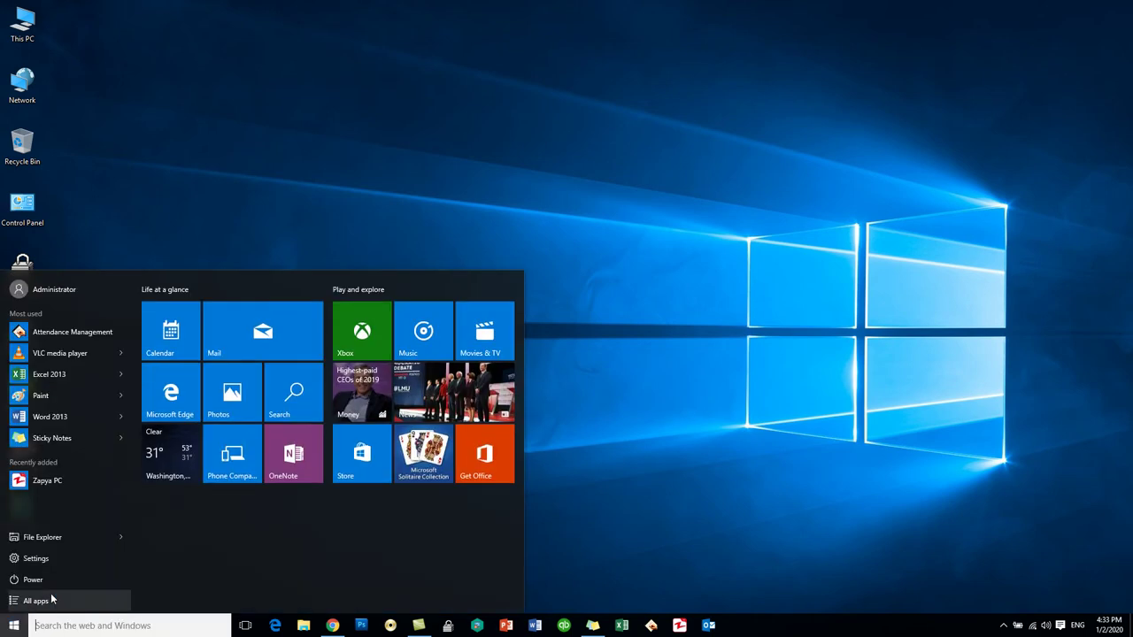
pyautogui.click(40, 605)
pyautogui.scroll(-5, 92, 398)
pyautogui.scroll(-5, 92, 405)
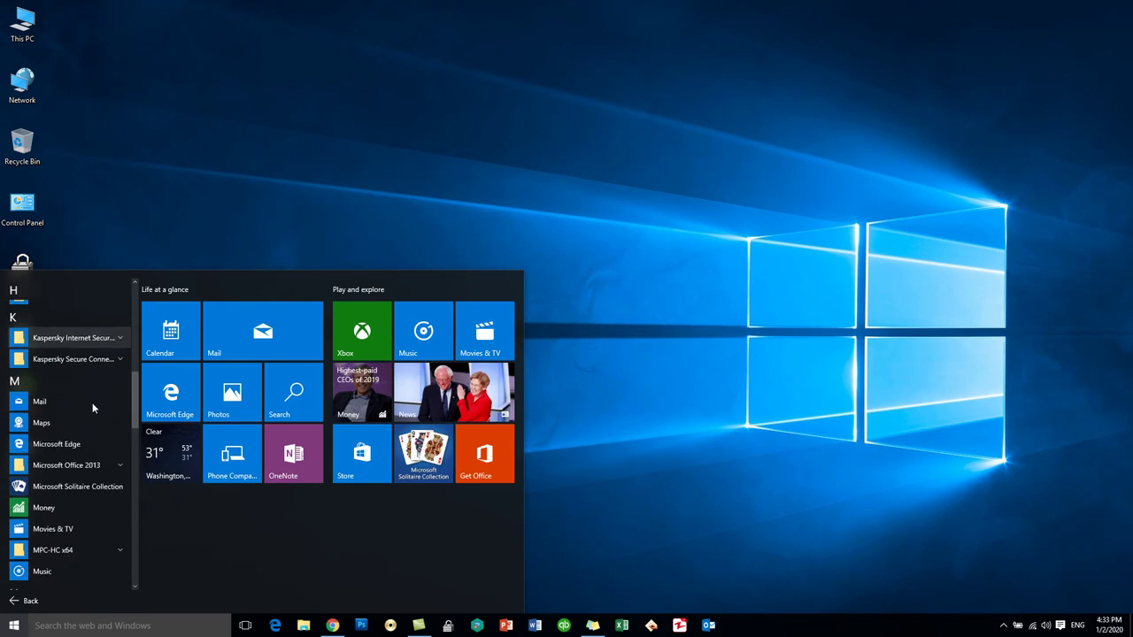
pyautogui.click(94, 398)
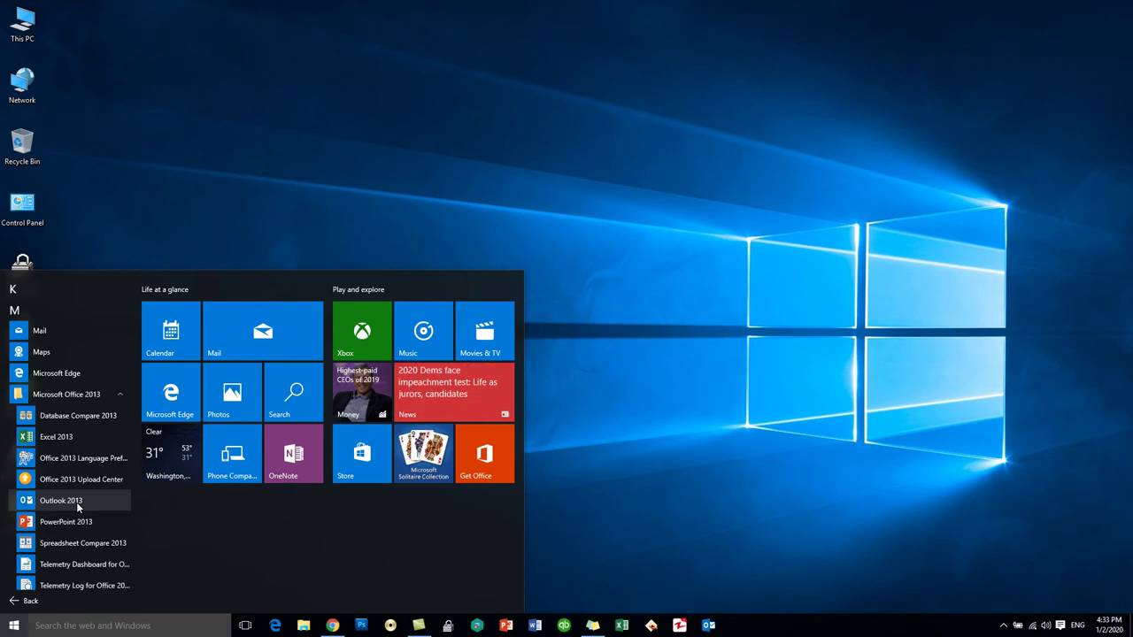
pyautogui.click(78, 506)
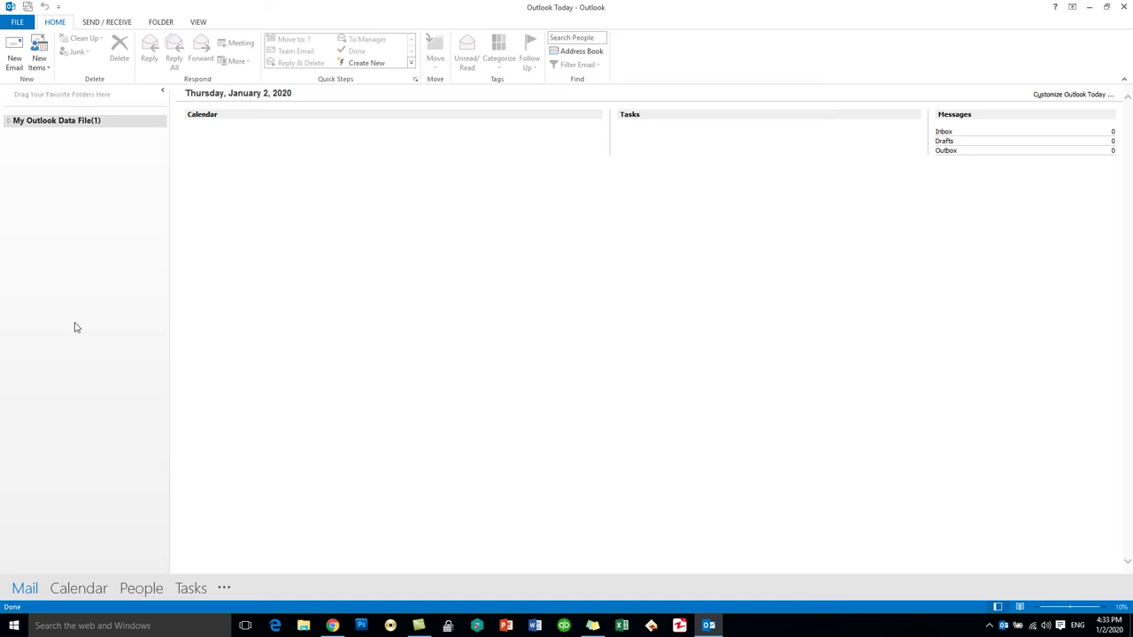
# - Check the existing Account Settings from the FILE tab, then close the dialog
pyautogui.click(19, 23)
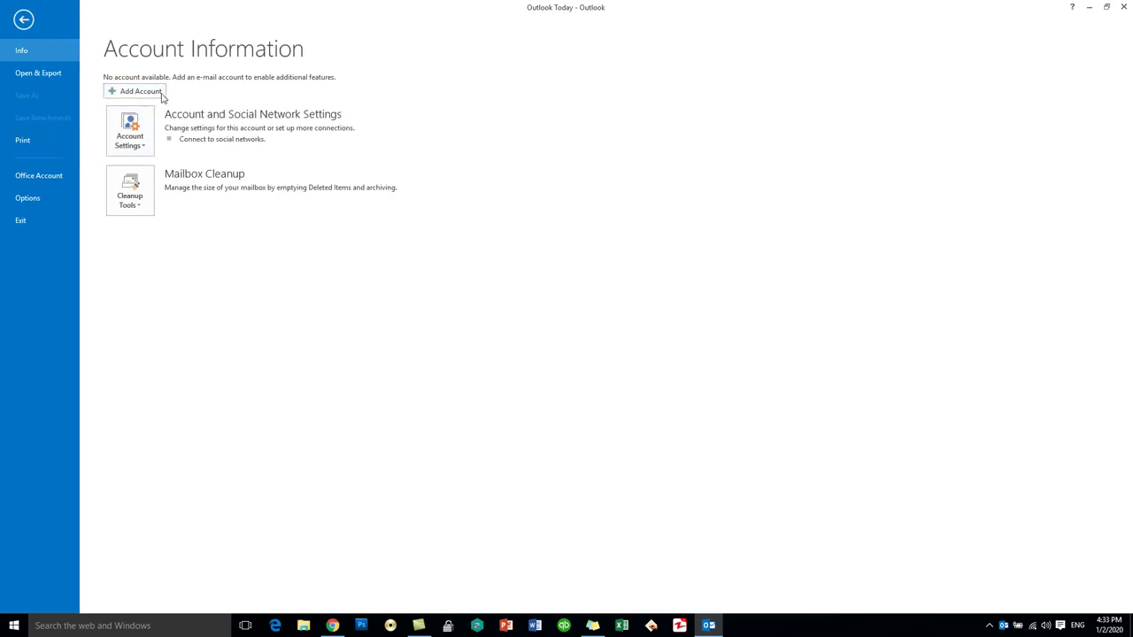
pyautogui.click(131, 144)
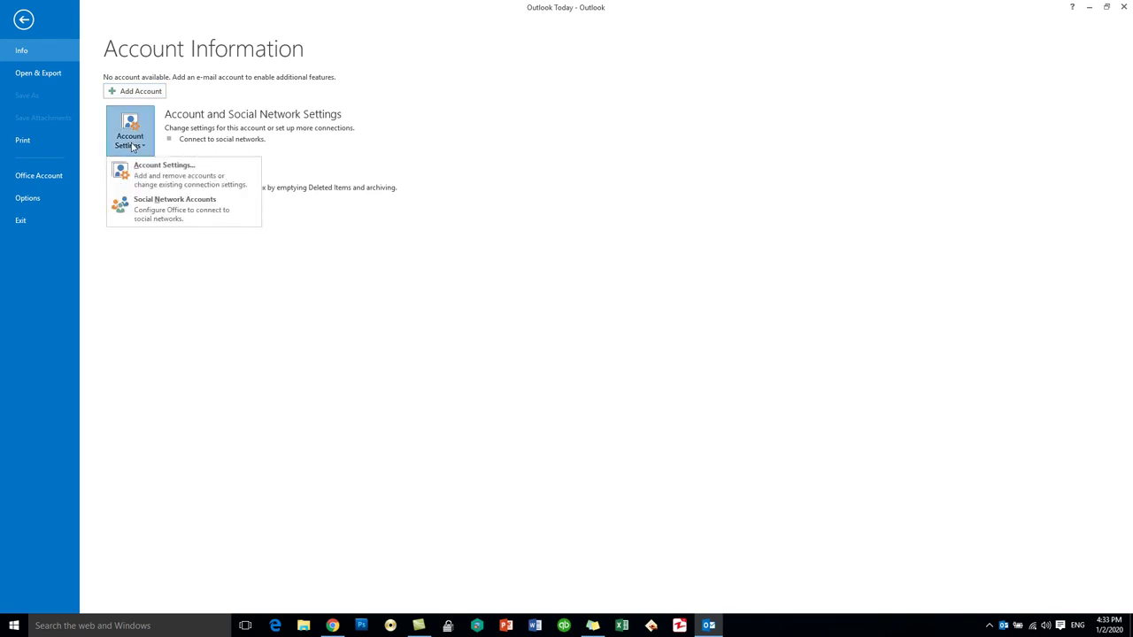
pyautogui.click(150, 184)
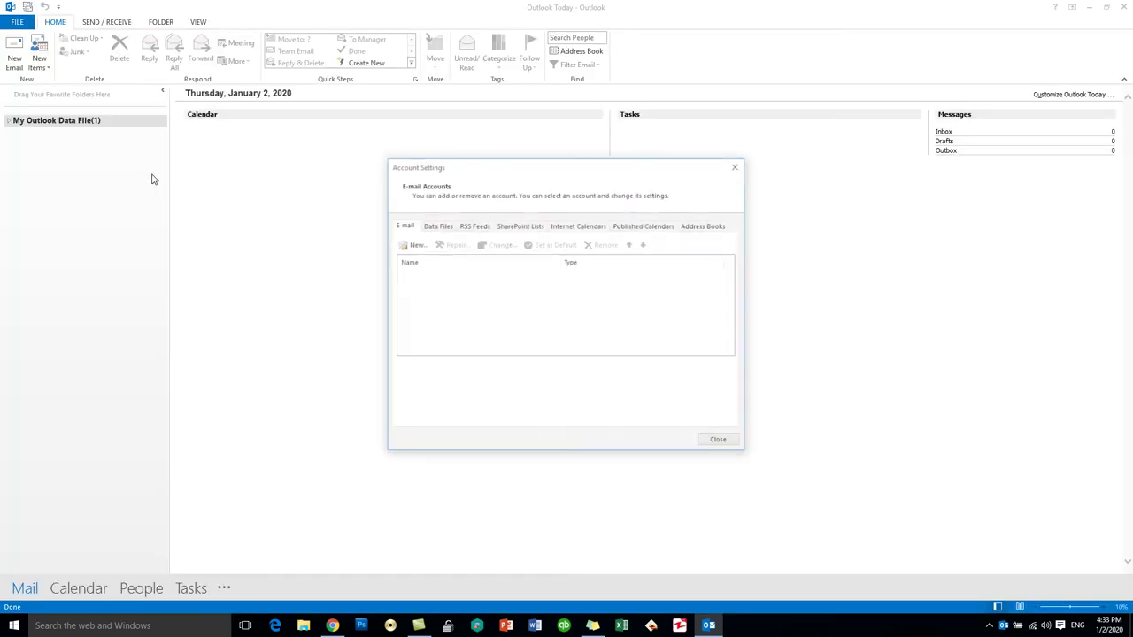
pyautogui.click(719, 442)
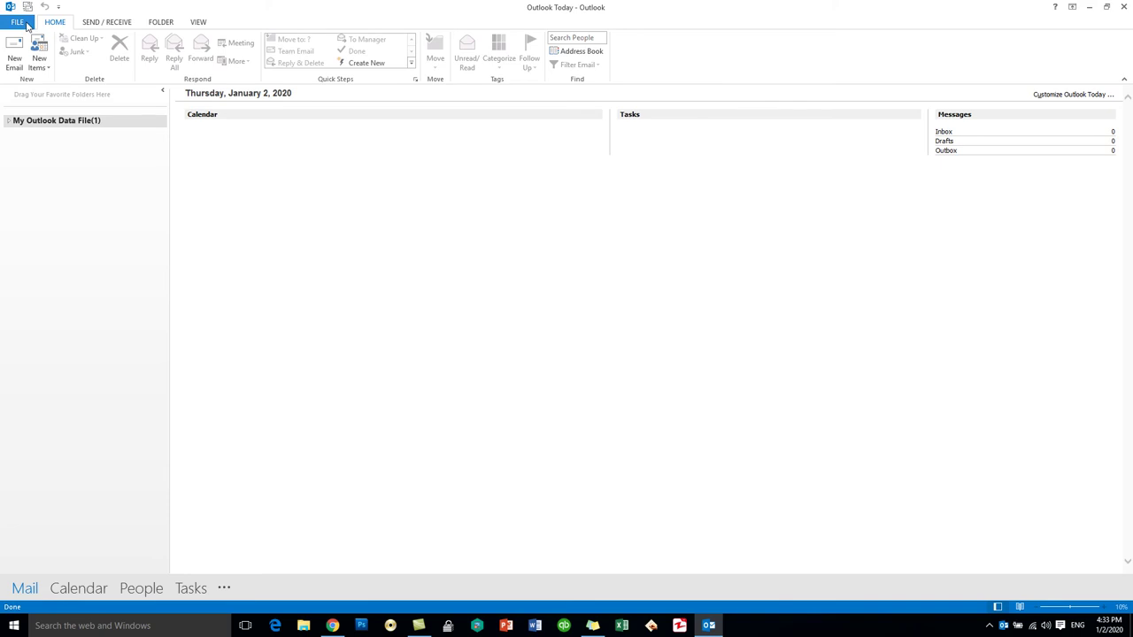
# - Start Add Account from the FILE tab and move its dialog to the screen centre
pyautogui.click(18, 22)
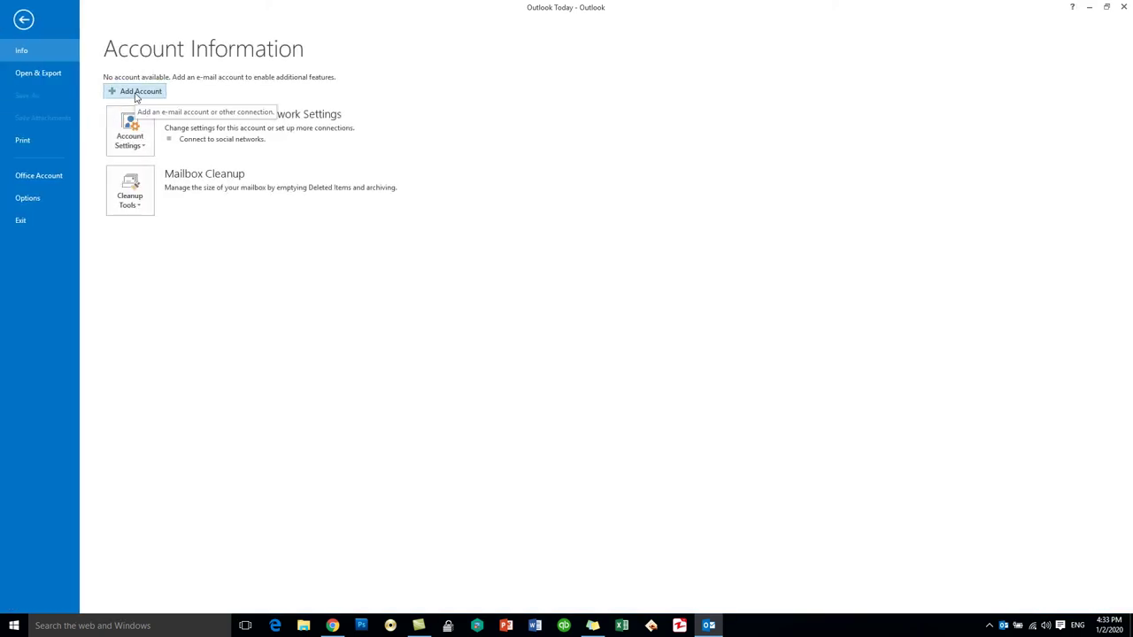
pyautogui.click(136, 93)
pyautogui.moveTo(174, 22); pyautogui.dragTo(495, 149)
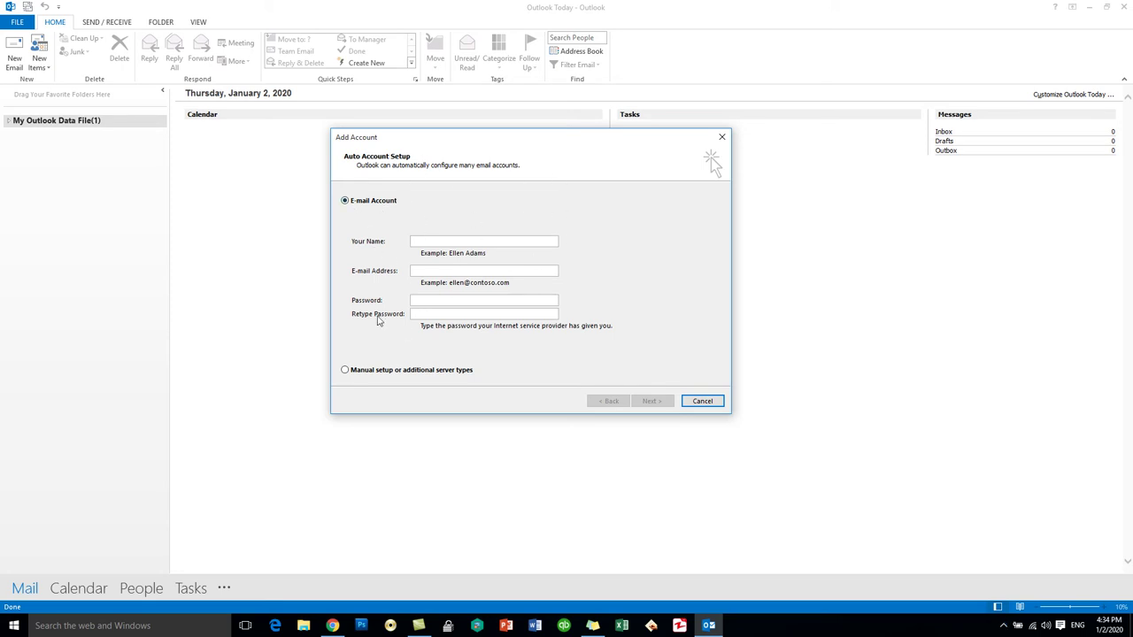
# - Choose 'Manual setup or additional server types', advance to Choose Service, then show the desktop
pyautogui.click(435, 374)
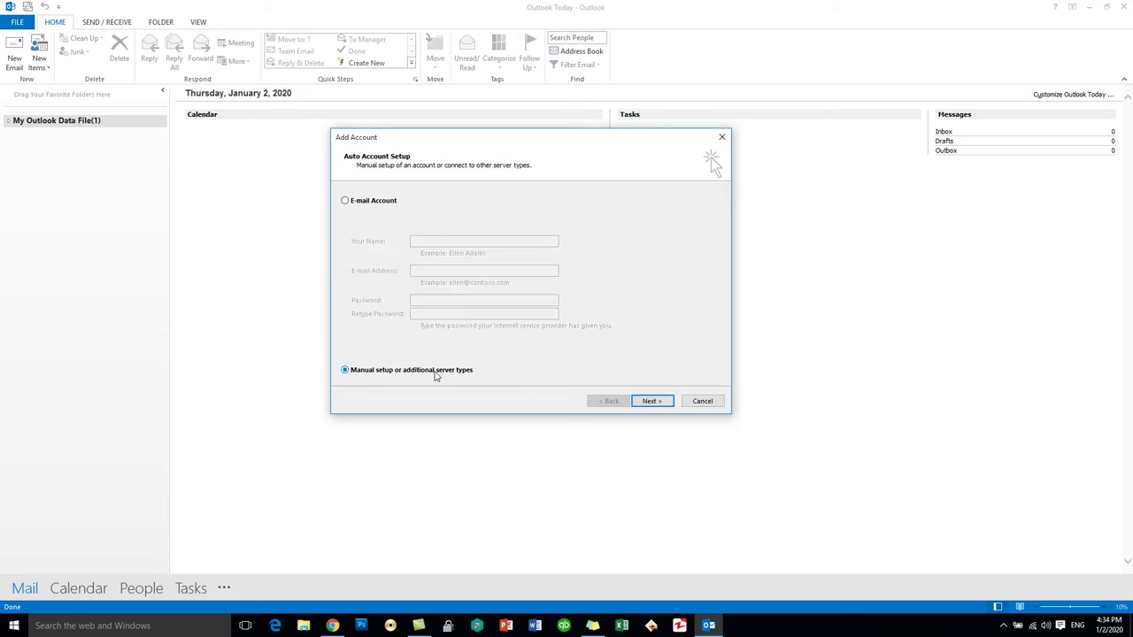
pyautogui.click(658, 402)
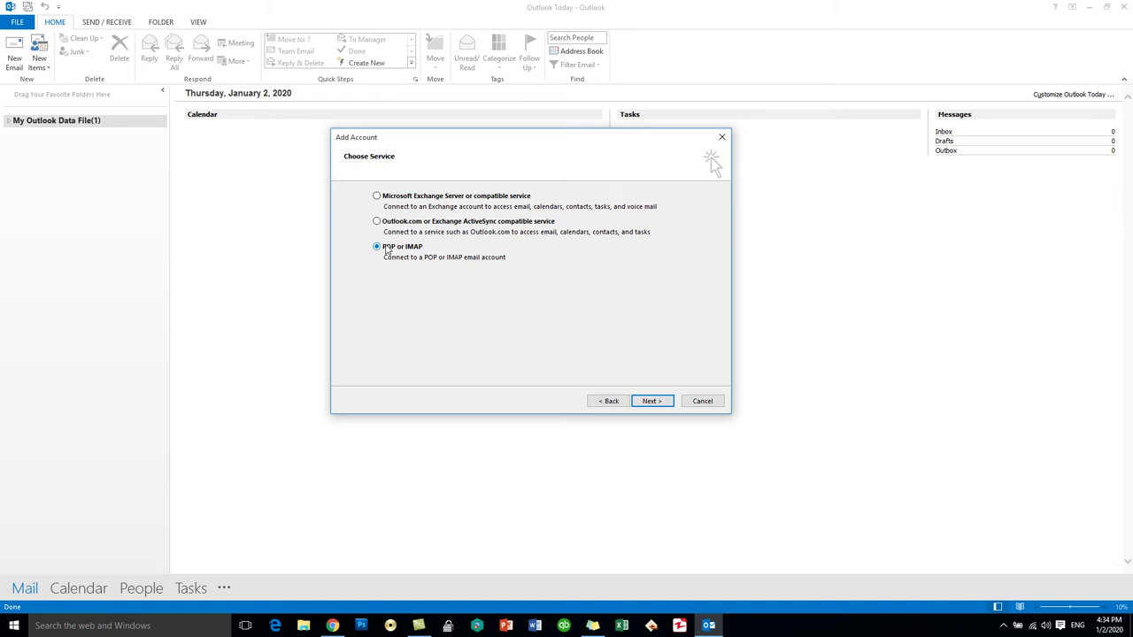
pyautogui.press('super+d')
# - Open infographic-pop3-imap.jpg in Paint and erase the stray period in 'client.for'
pyautogui.rightClick(32, 521)
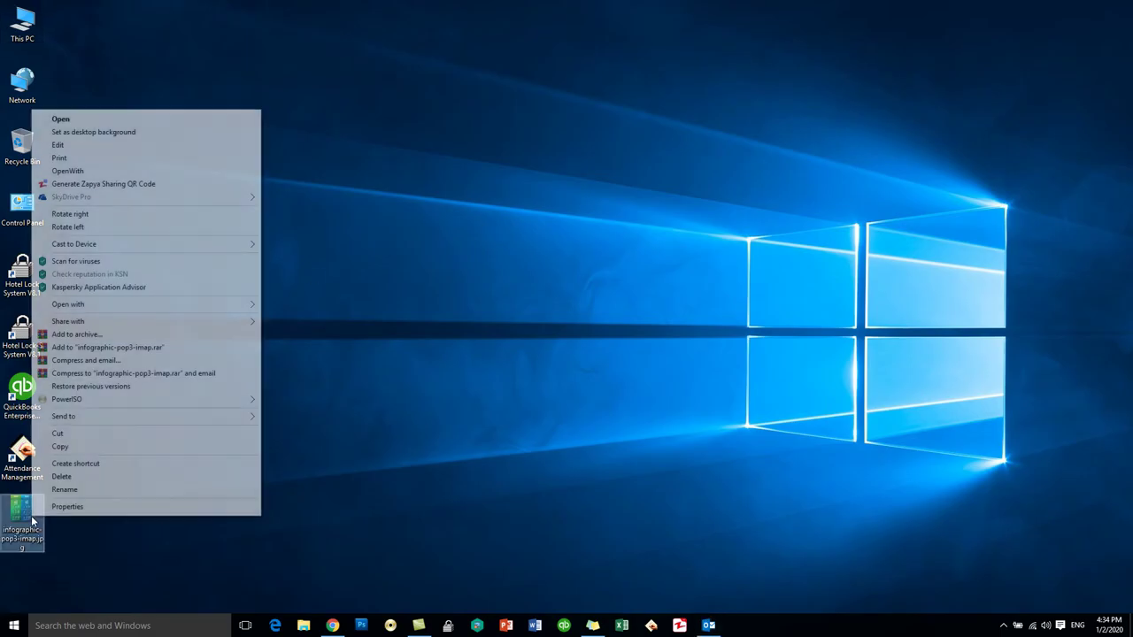
pyautogui.click(58, 146)
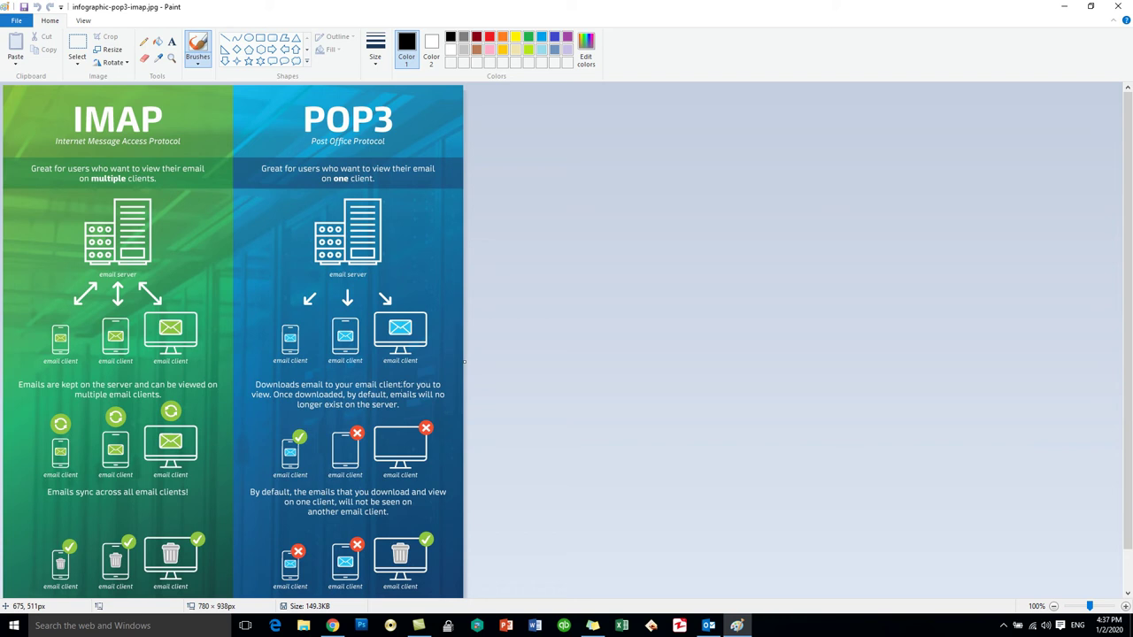
pyautogui.click(402, 387)
pyautogui.scroll(-1, 139, 382)
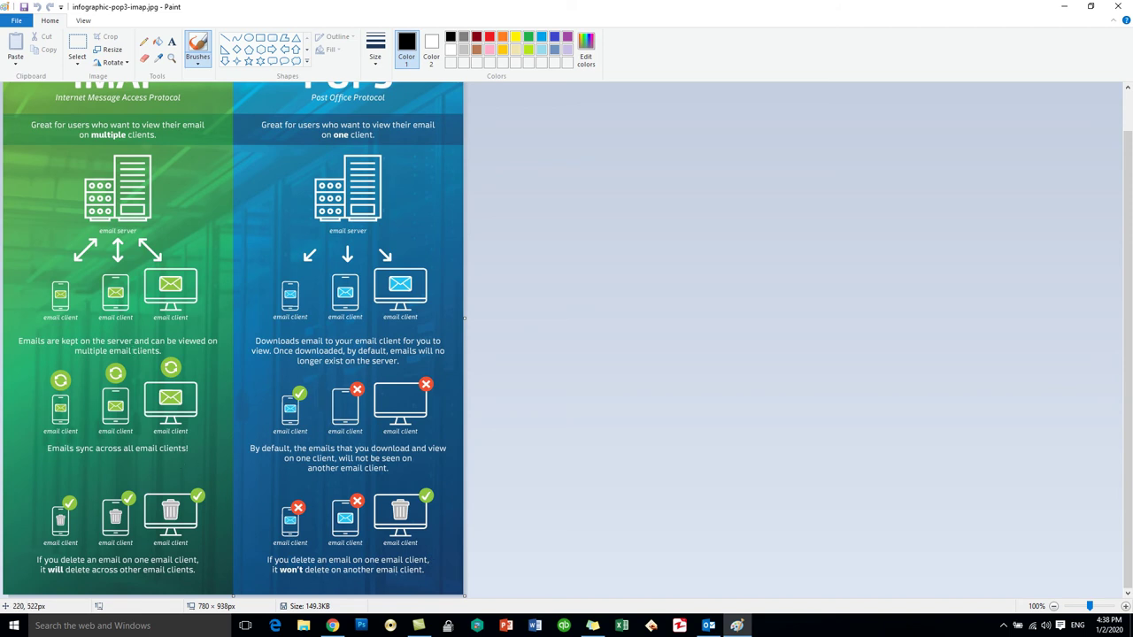
pyautogui.scroll(1, 132, 350)
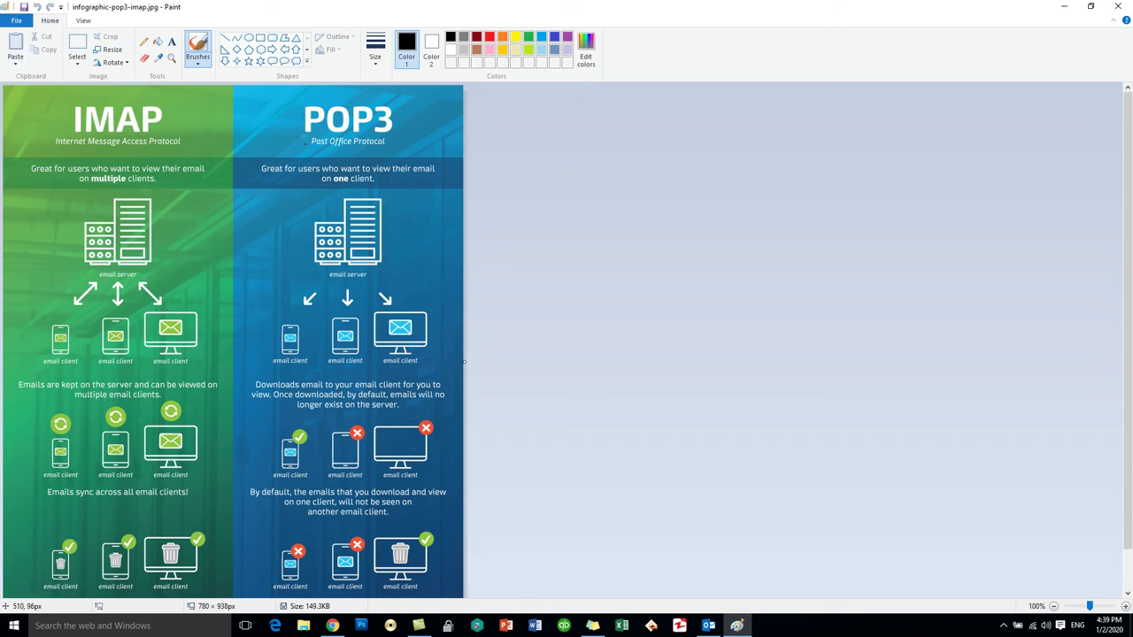
# - Advance to the POP and IMAP settings page and enter the account holder's name and Gmail address
pyautogui.click(1076, 7)
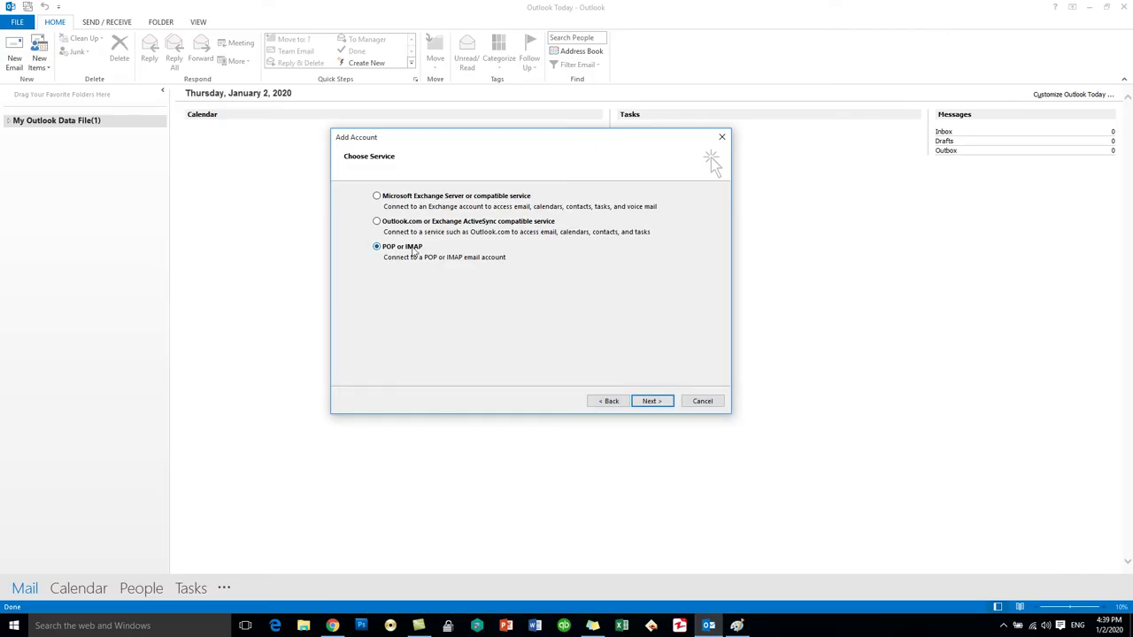
pyautogui.click(654, 401)
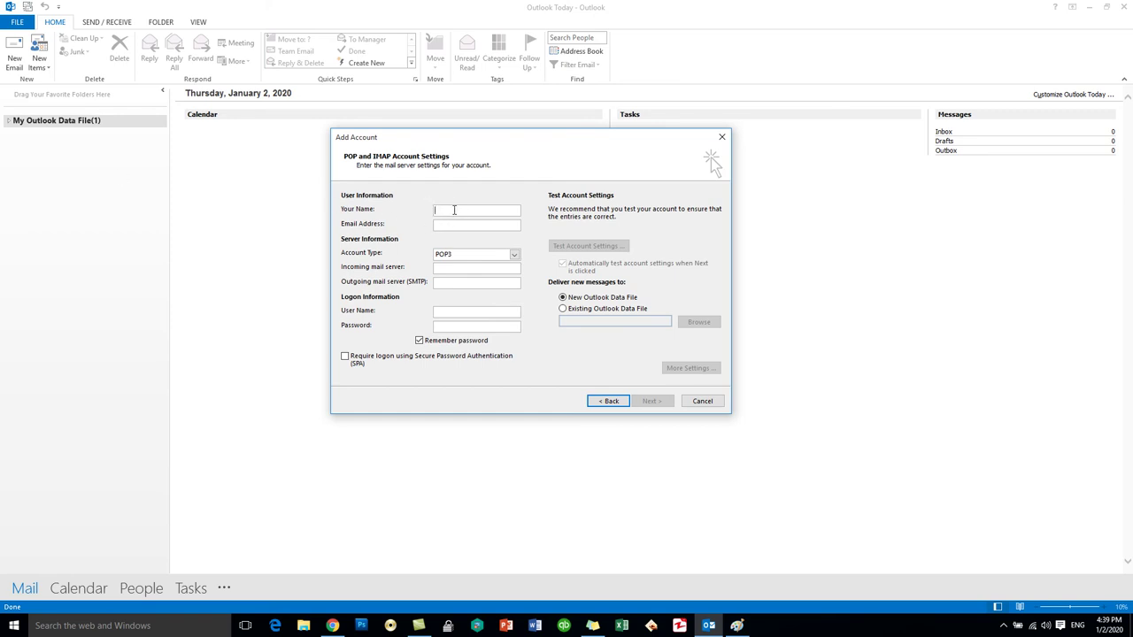
pyautogui.press('Tab')
pyautogui.doubleClick(476, 226)
pyautogui.click(487, 255)
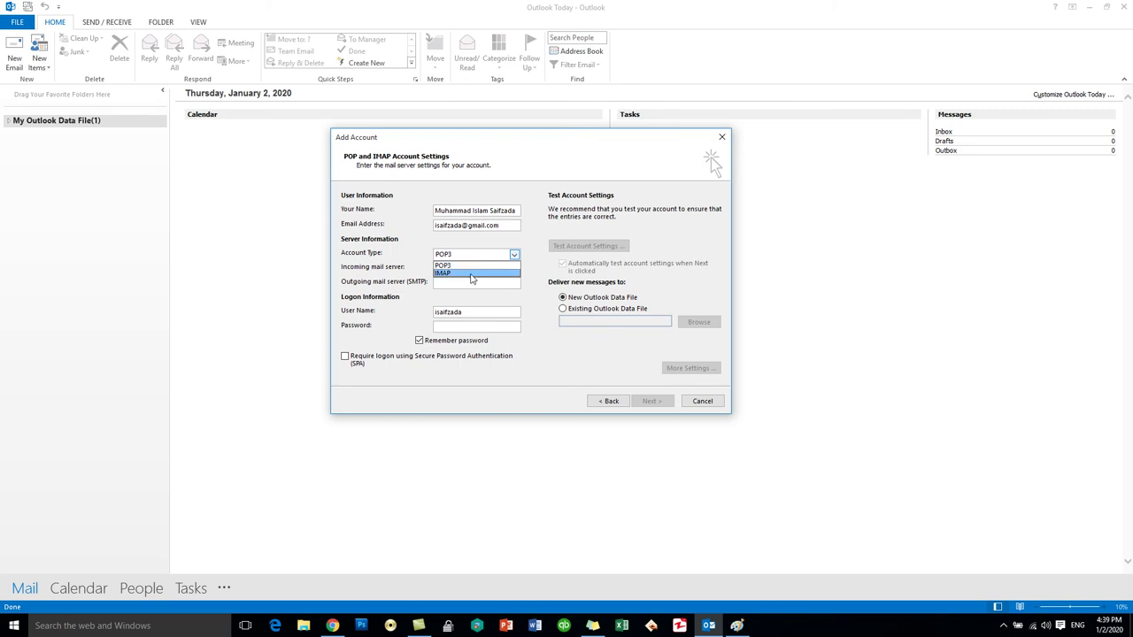
# - Set the account type to IMAP with imap.gmail.com incoming and smtp.gmail.com outgoing servers
pyautogui.click(472, 274)
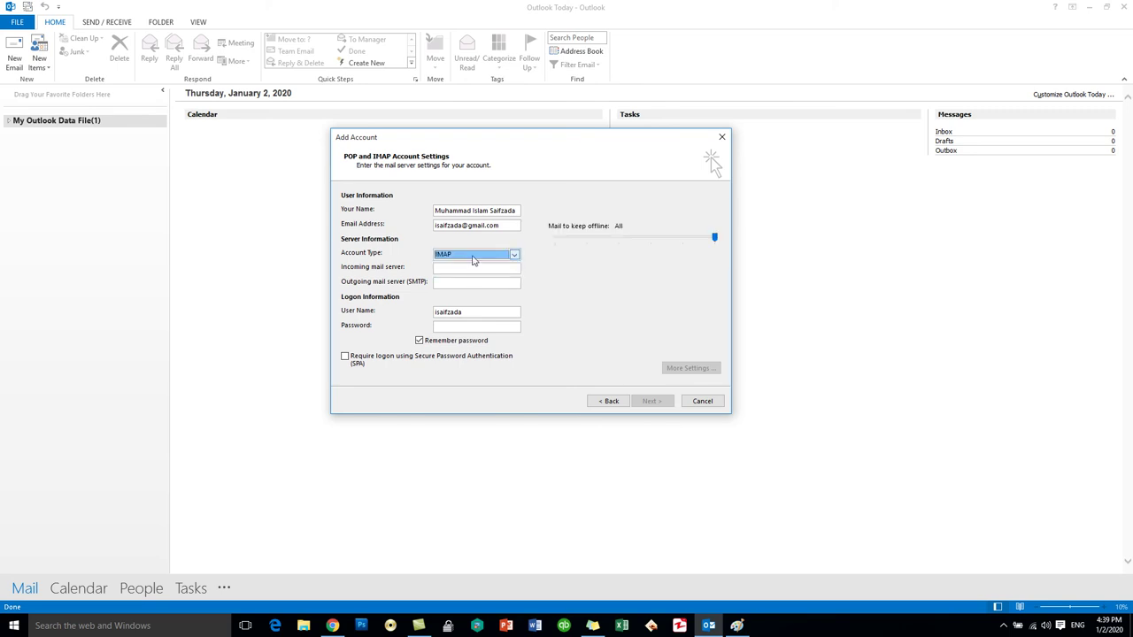
pyautogui.click(451, 268)
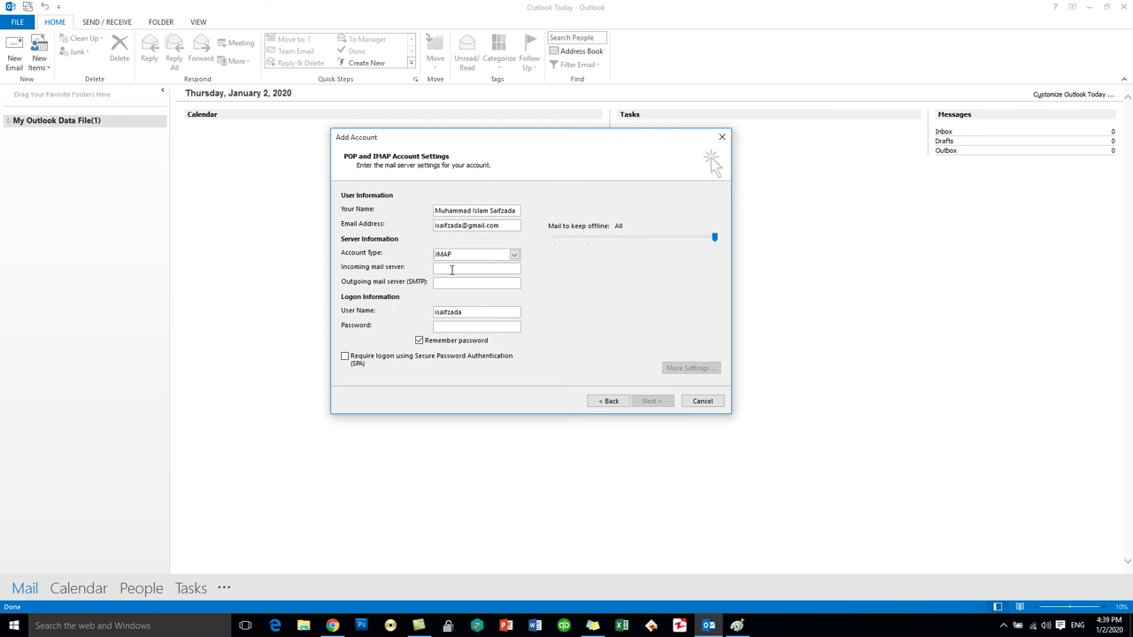
pyautogui.write('imap.gmail.com')
pyautogui.click(450, 254)
pyautogui.click(448, 269)
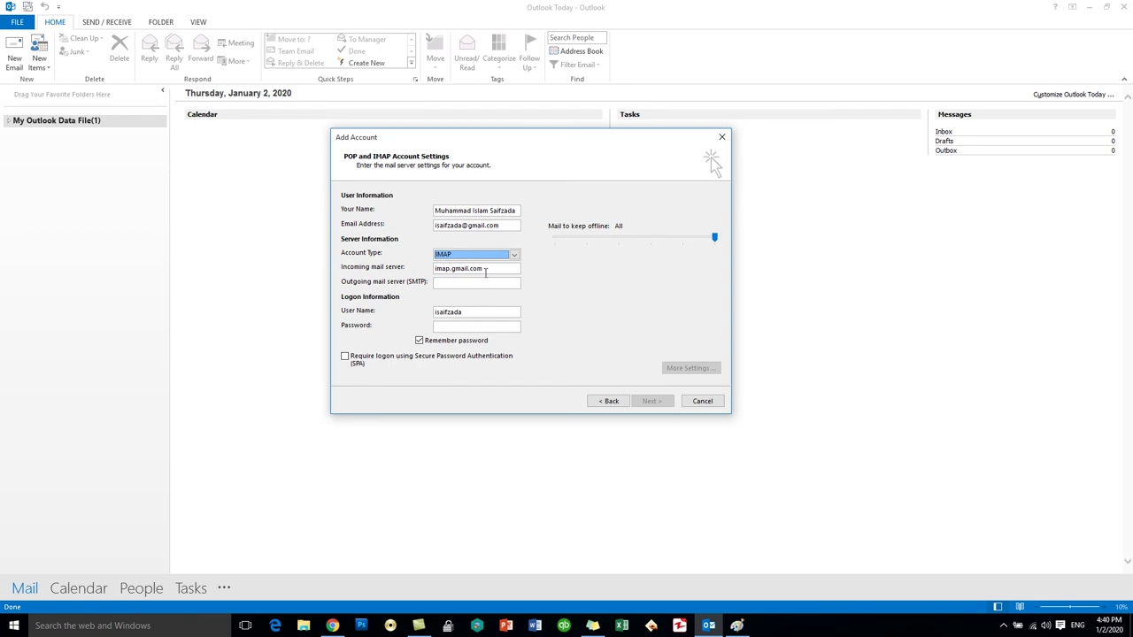
pyautogui.click(456, 283)
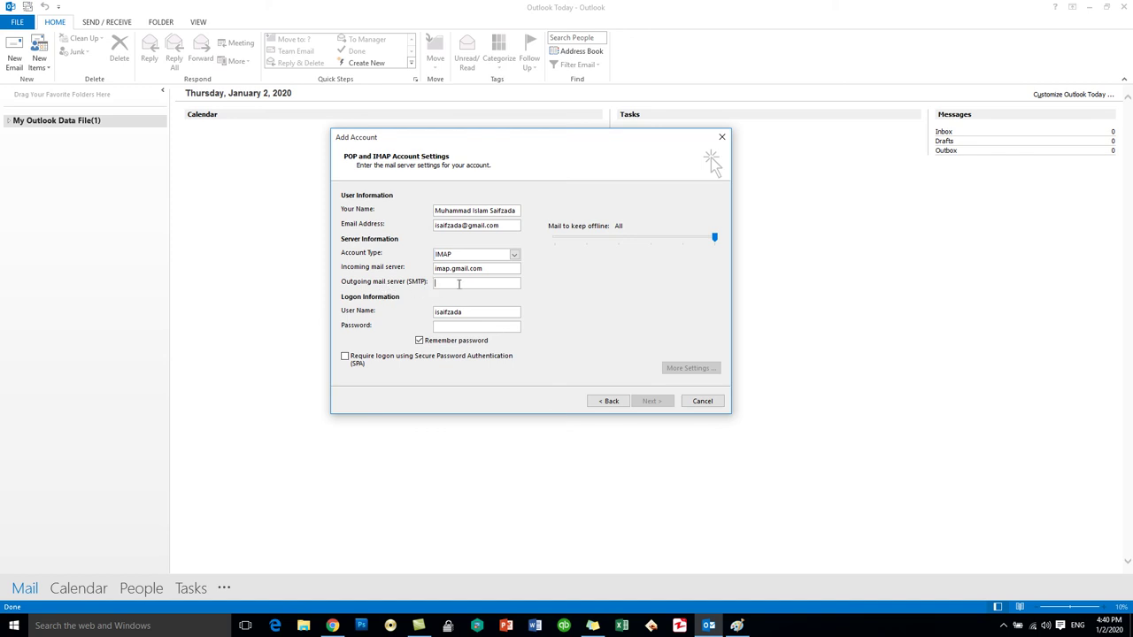
pyautogui.write('smtp.gmail.com')
pyautogui.click(451, 256)
pyautogui.click(451, 262)
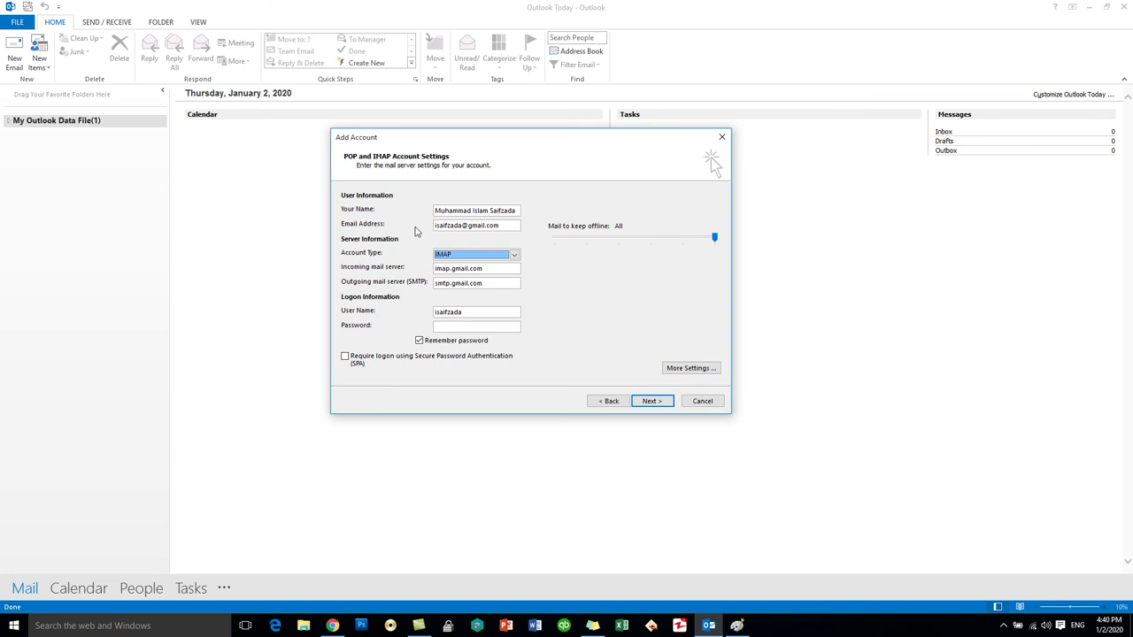
# - Replace the user name with the full Gmail address and enter the account password
pyautogui.moveTo(507, 225); pyautogui.dragTo(415, 244)
pyautogui.hotkey('ctrl', 'c')
pyautogui.moveTo(480, 315); pyautogui.dragTo(431, 322)
pyautogui.hotkey('ctrl', 'v')
pyautogui.click(477, 327)
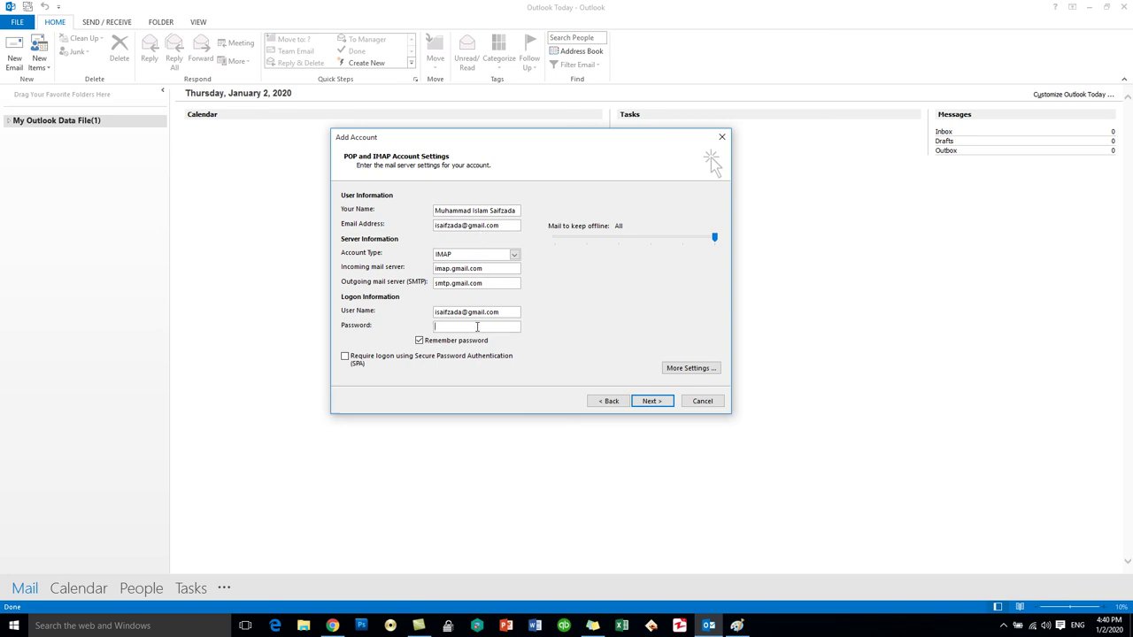
pyautogui.write('*************')
# - In More Settings, require outgoing server authentication and use SSL for incoming and outgoing servers
pyautogui.click(671, 371)
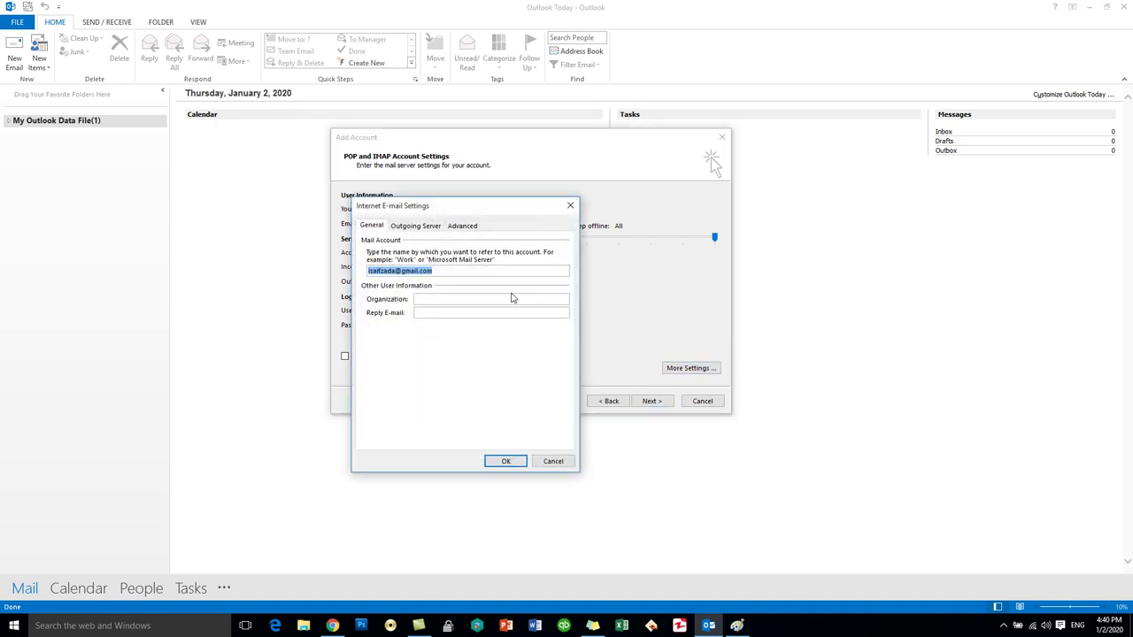
pyautogui.click(412, 228)
pyautogui.click(397, 242)
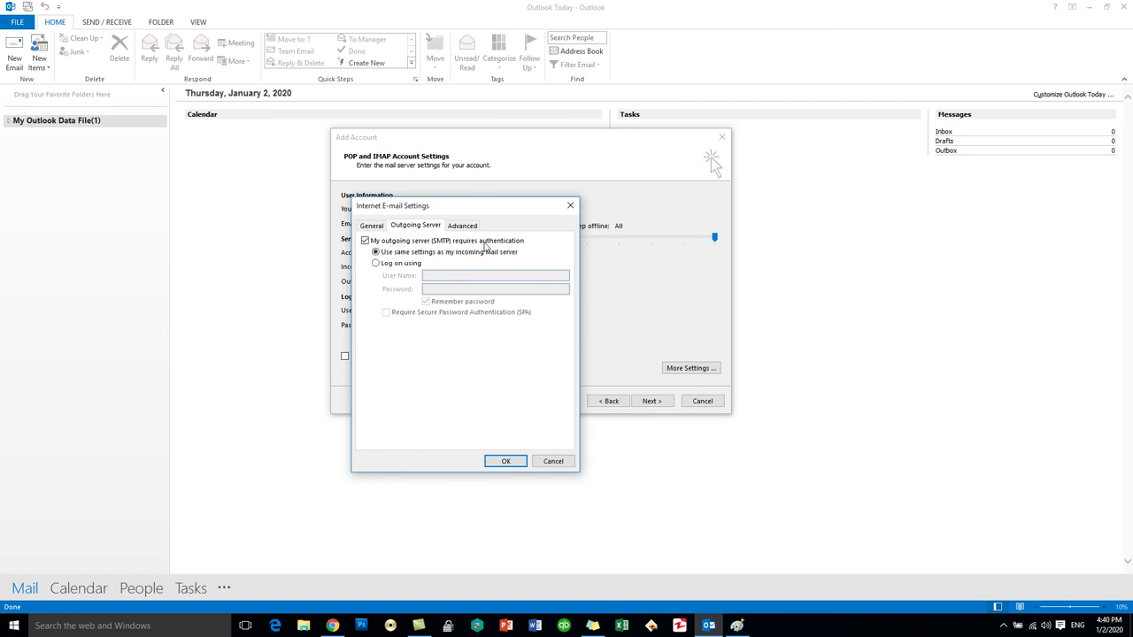
pyautogui.click(463, 226)
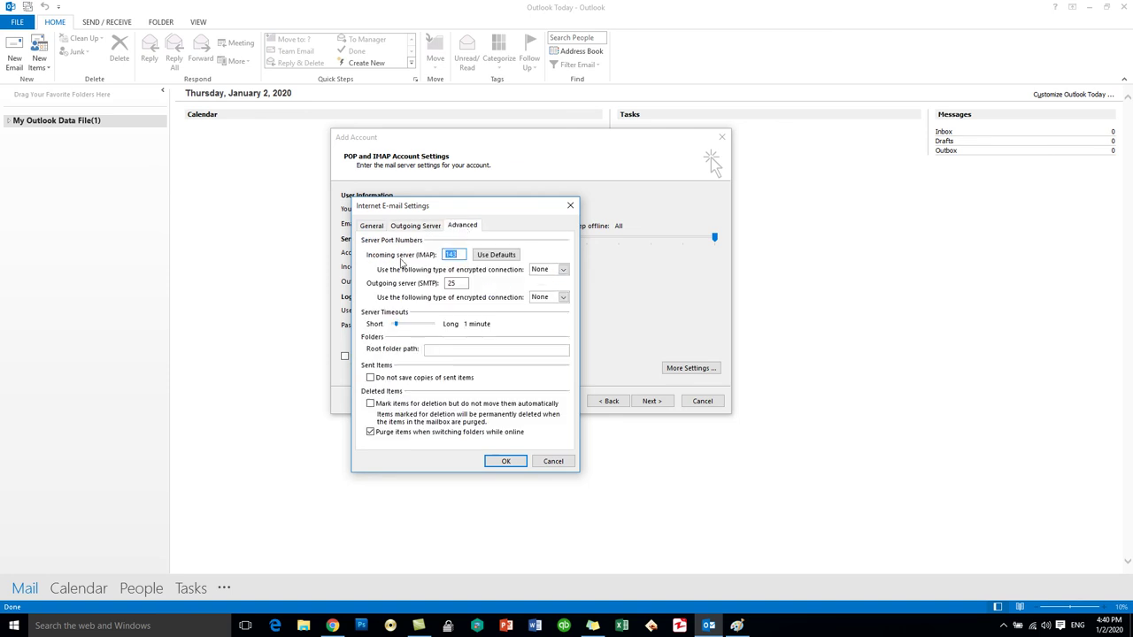
pyautogui.click(563, 269)
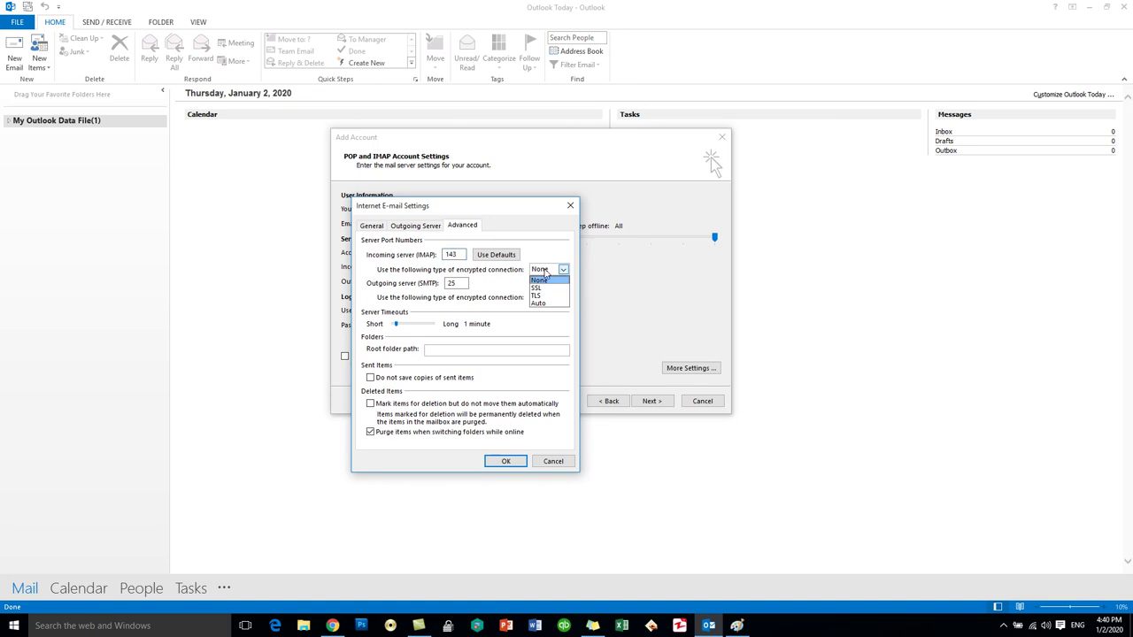
pyautogui.click(540, 284)
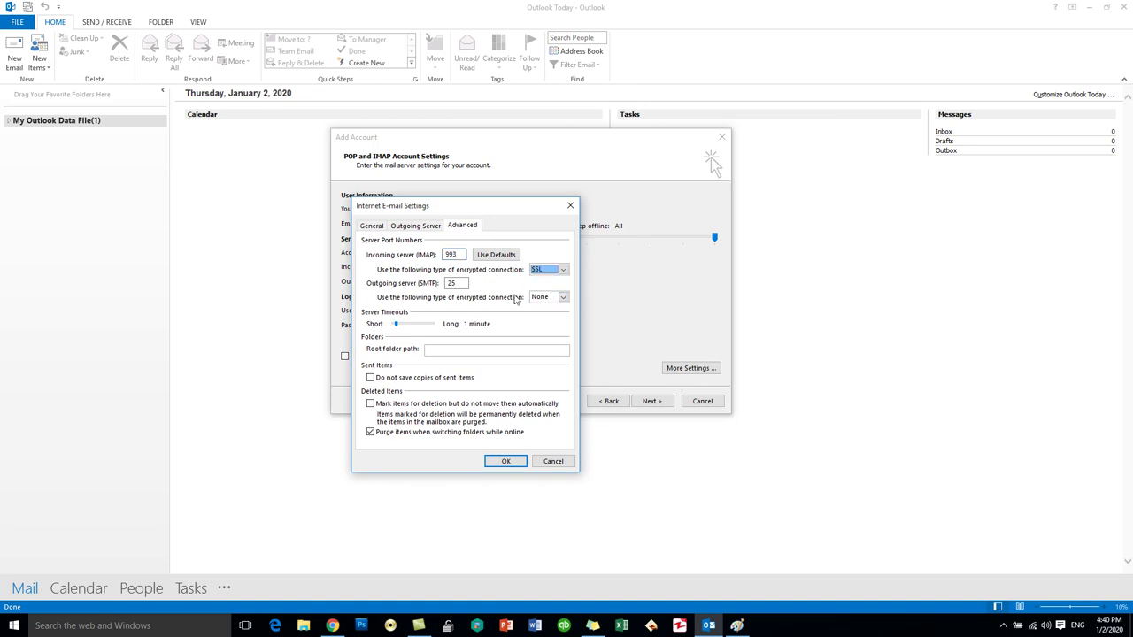
pyautogui.click(549, 298)
pyautogui.click(547, 313)
# - Set the incoming IMAP port to 993 and outgoing SMTP port to 465, then confirm
pyautogui.doubleClick(453, 254)
pyautogui.write('993')
pyautogui.click(467, 282)
pyautogui.doubleClick(467, 283)
pyautogui.write('465')
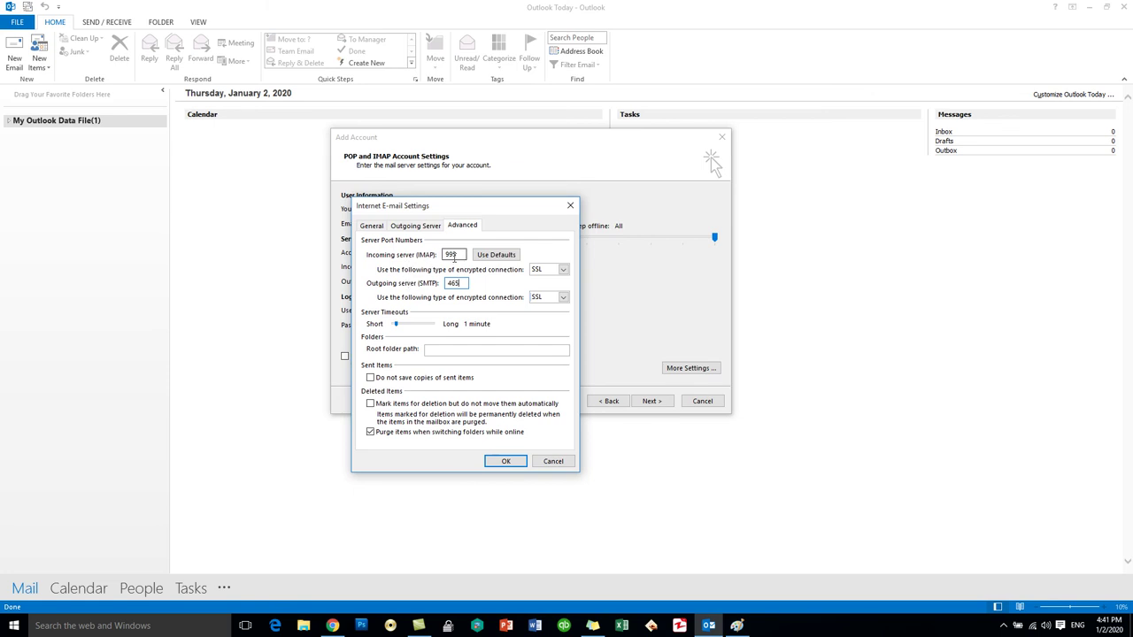
pyautogui.moveTo(460, 255); pyautogui.dragTo(446, 255)
pyautogui.moveTo(467, 283); pyautogui.dragTo(452, 284)
pyautogui.click(505, 461)
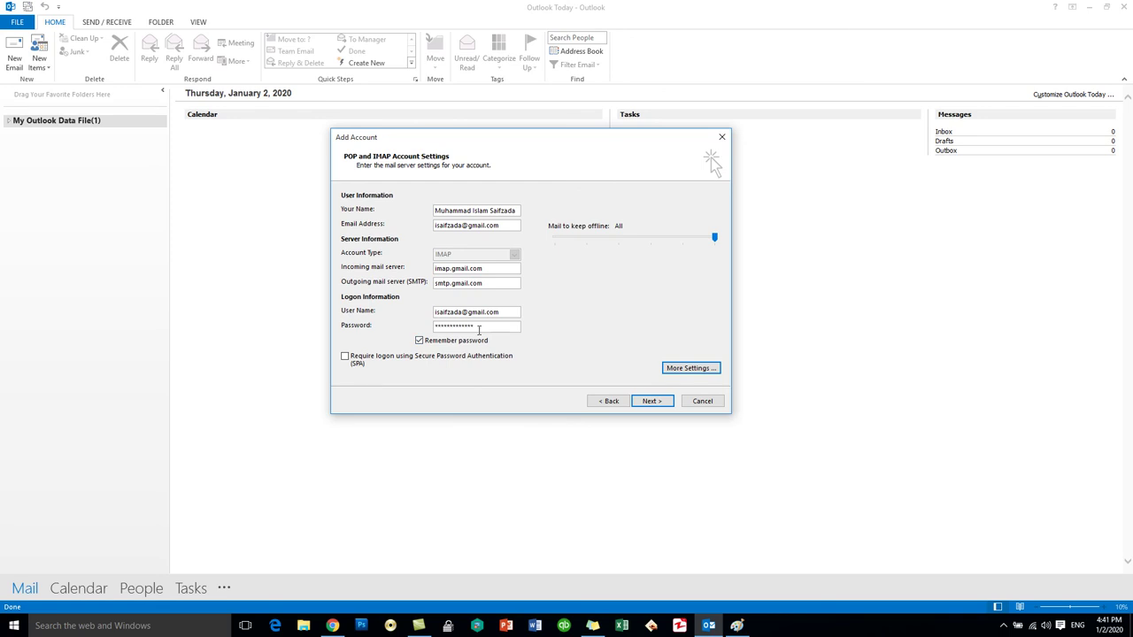
# - Sign in to the Google account in Chrome and open Manage your Google Account
pyautogui.click(332, 626)
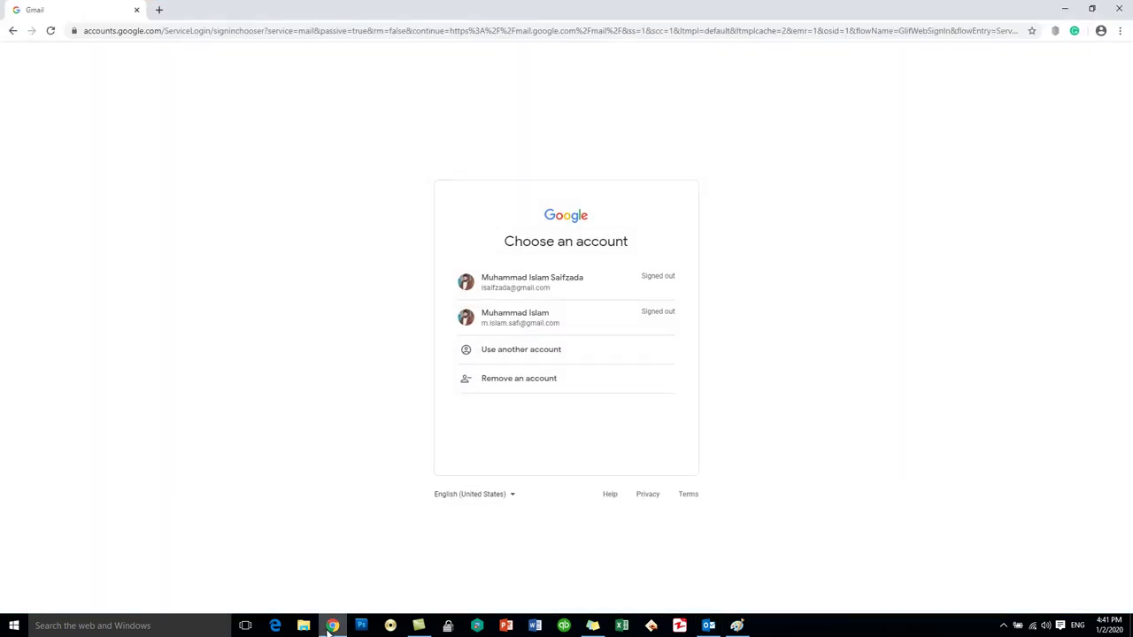
pyautogui.click(528, 288)
pyautogui.write('•••••••••••••')
pyautogui.press('Return')
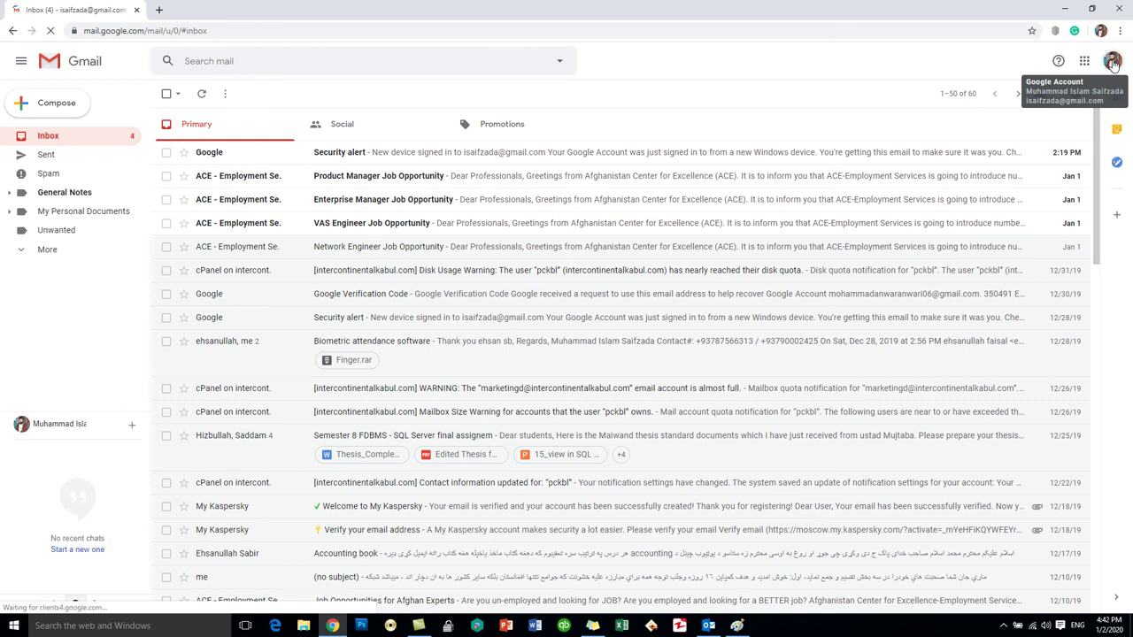
pyautogui.click(1112, 62)
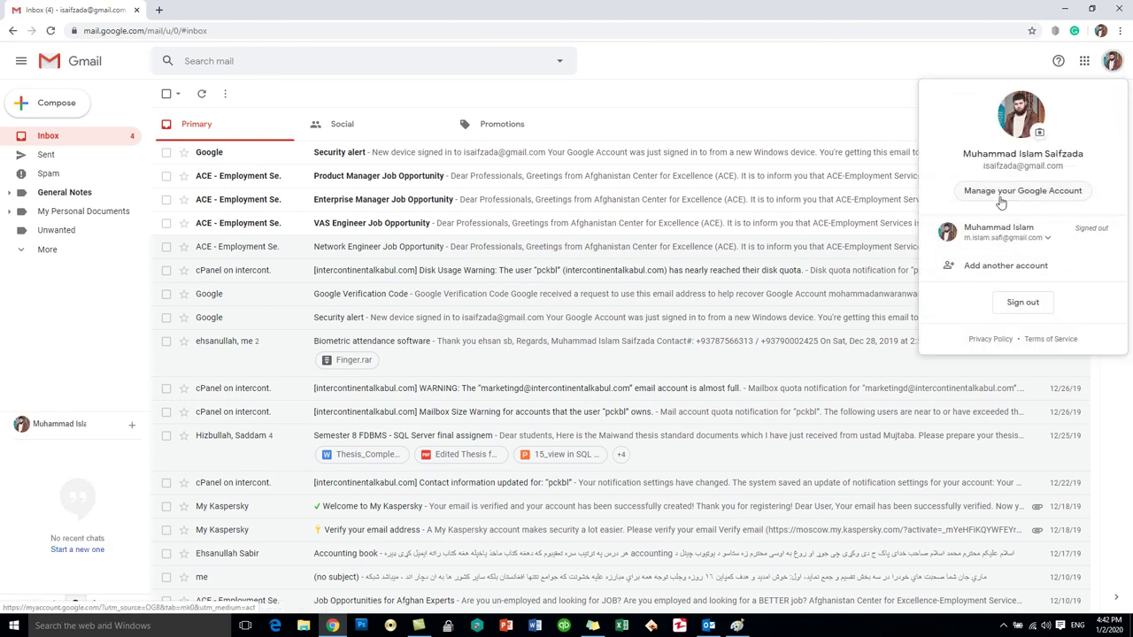
pyautogui.click(1001, 191)
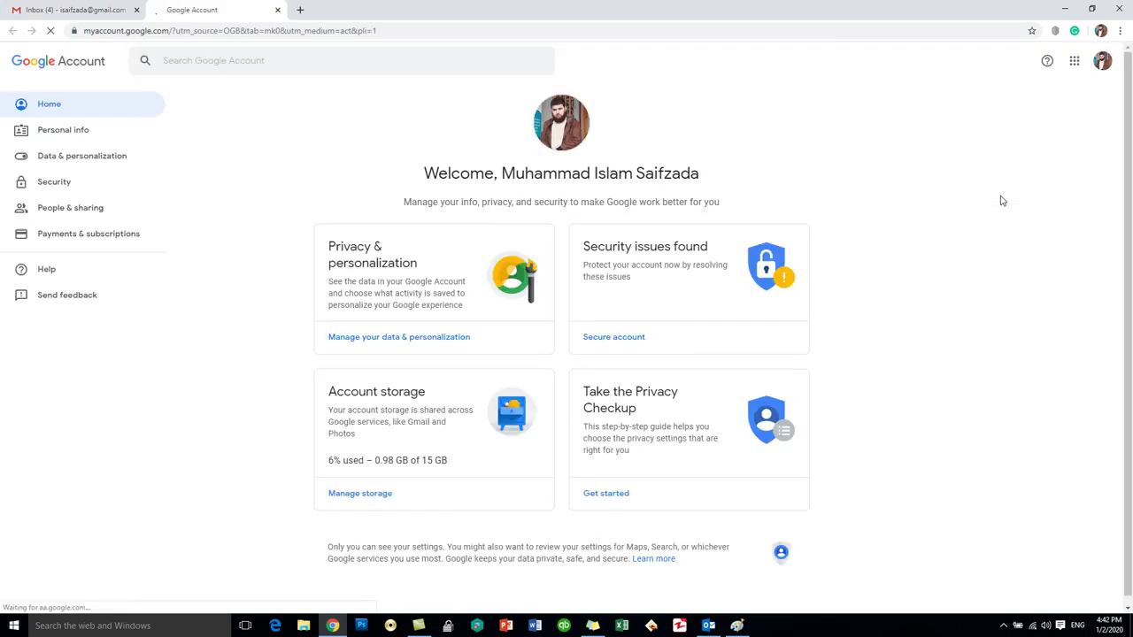
# - Under Security, switch Allow less secure apps ON, then close that settings tab
pyautogui.click(62, 185)
pyautogui.scroll(-7, 557, 361)
pyautogui.scroll(-4, 557, 362)
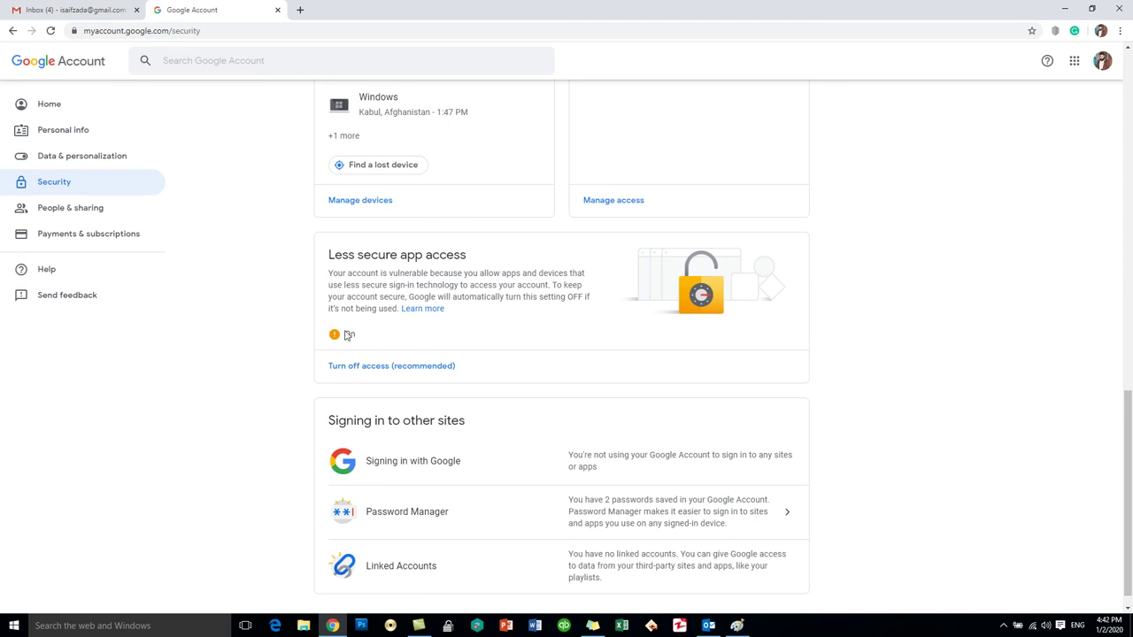
pyautogui.click(360, 367)
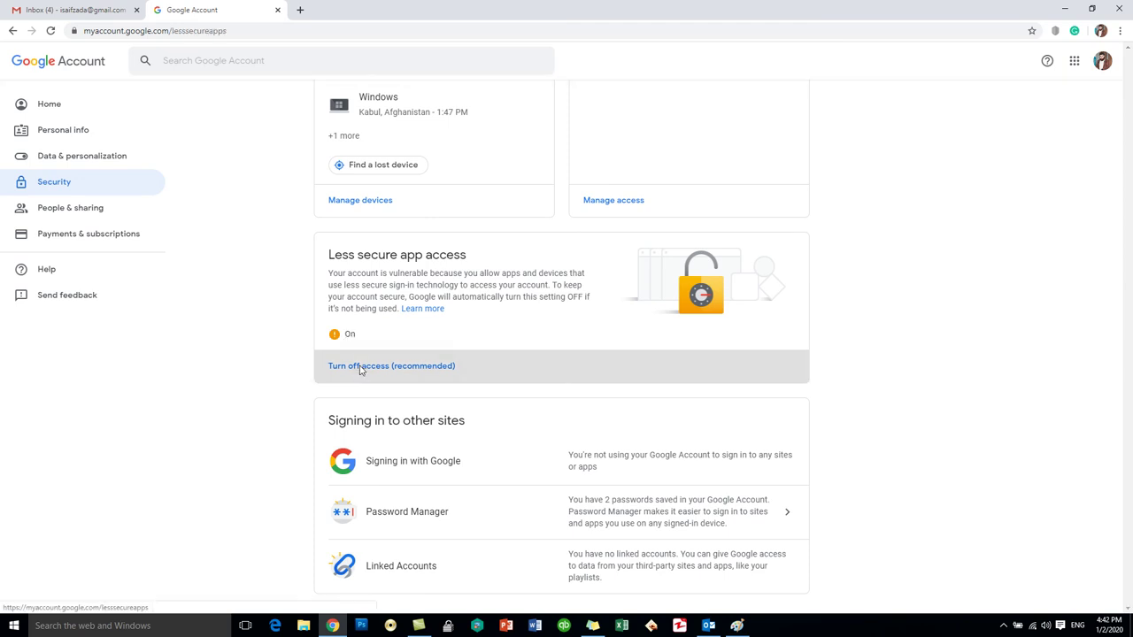
pyautogui.click(726, 199)
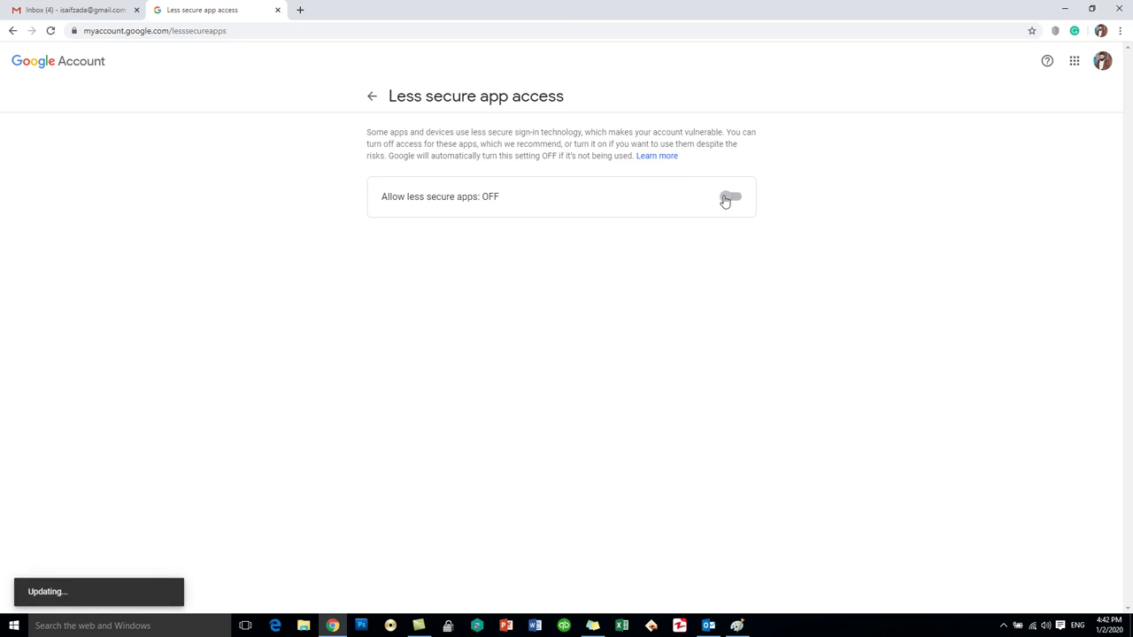
pyautogui.click(740, 197)
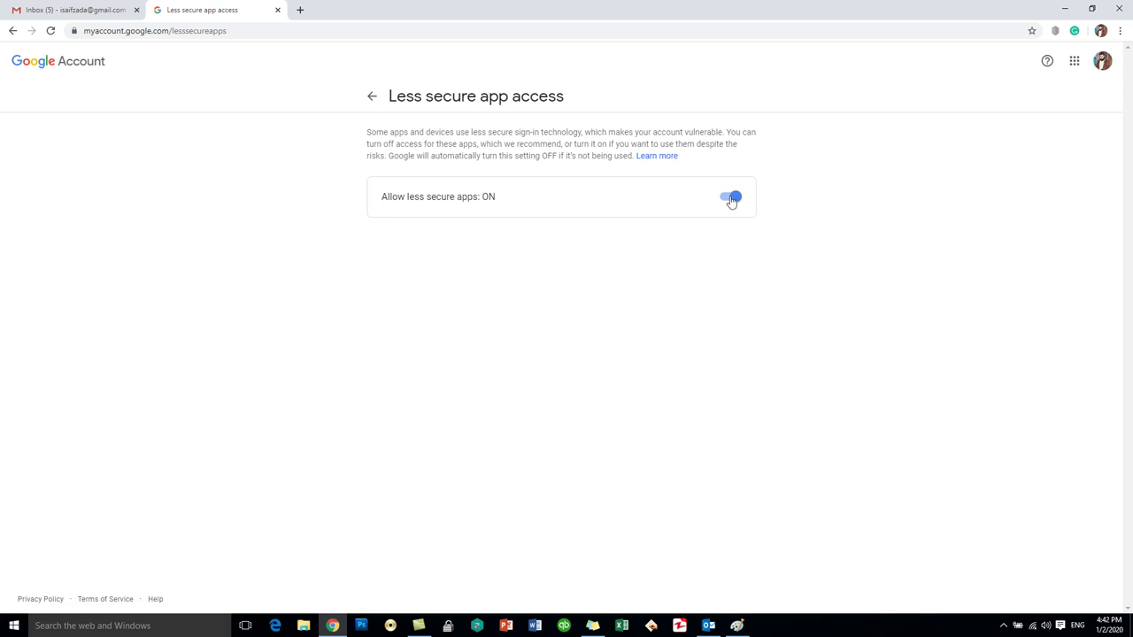
pyautogui.click(277, 10)
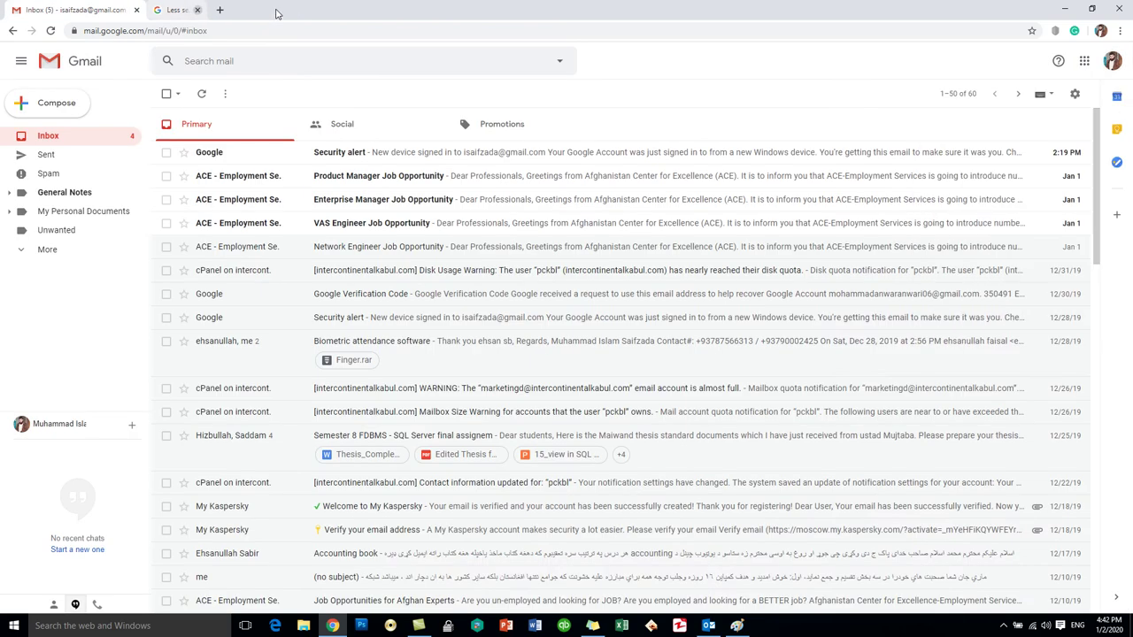
# - Run Test Account Settings for the Gmail IMAP account, close the successful results, and finish
pyautogui.click(1065, 8)
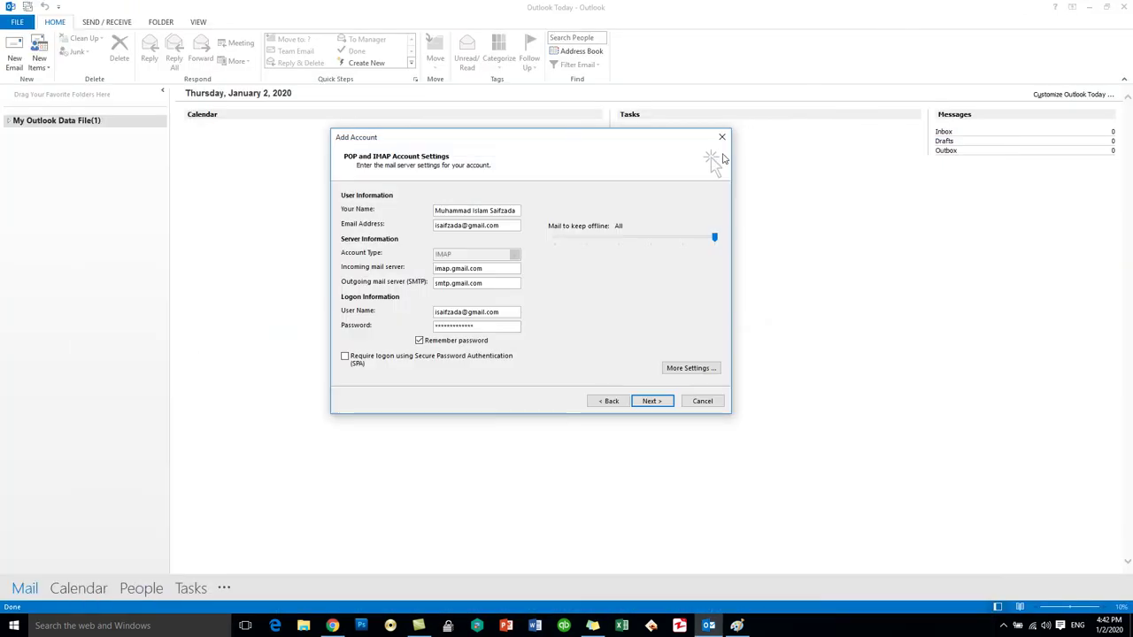
pyautogui.click(649, 401)
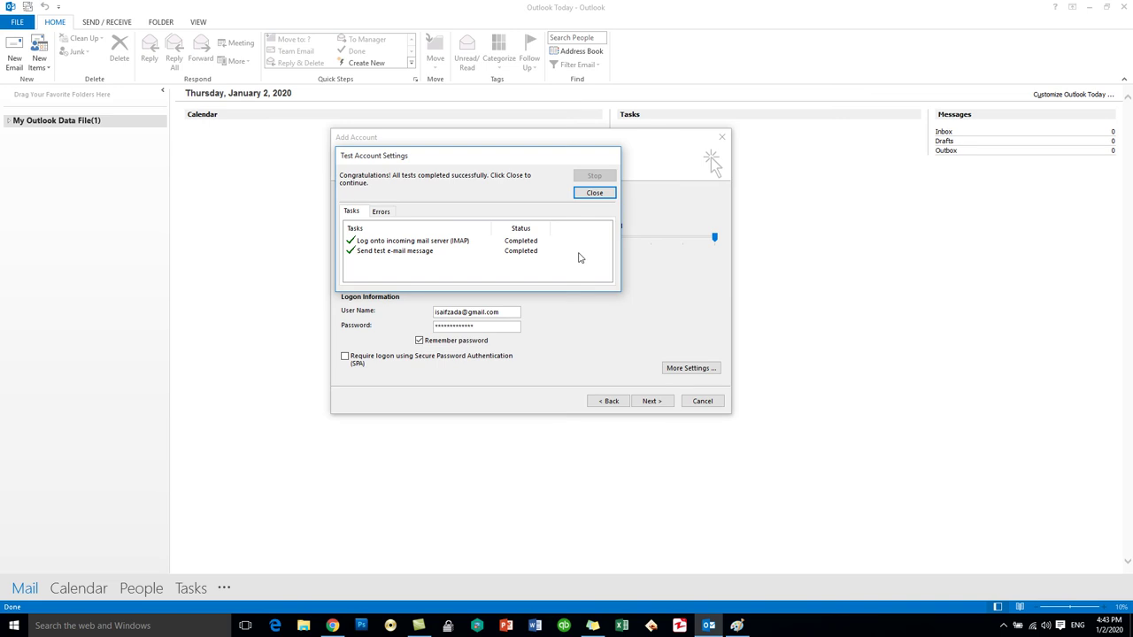
pyautogui.click(594, 193)
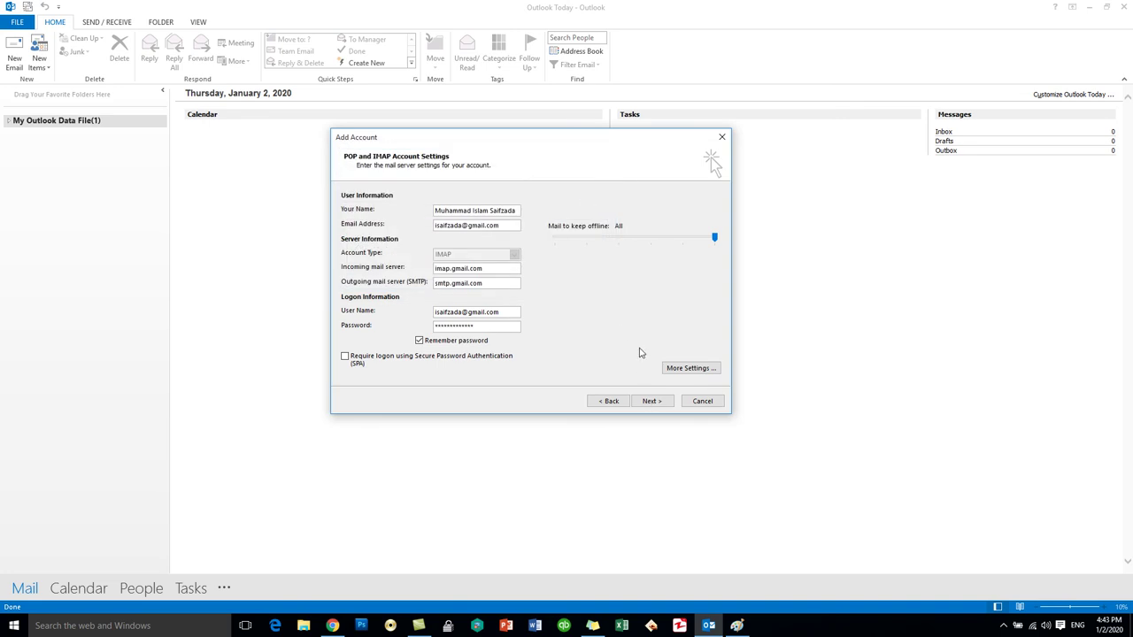
pyautogui.press('Return')
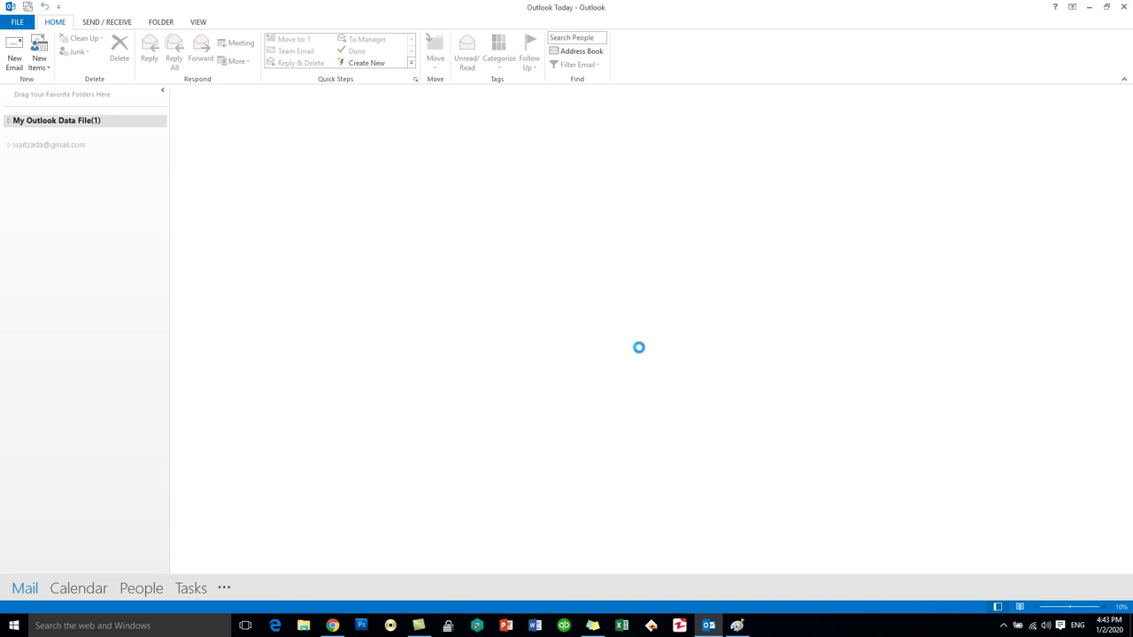